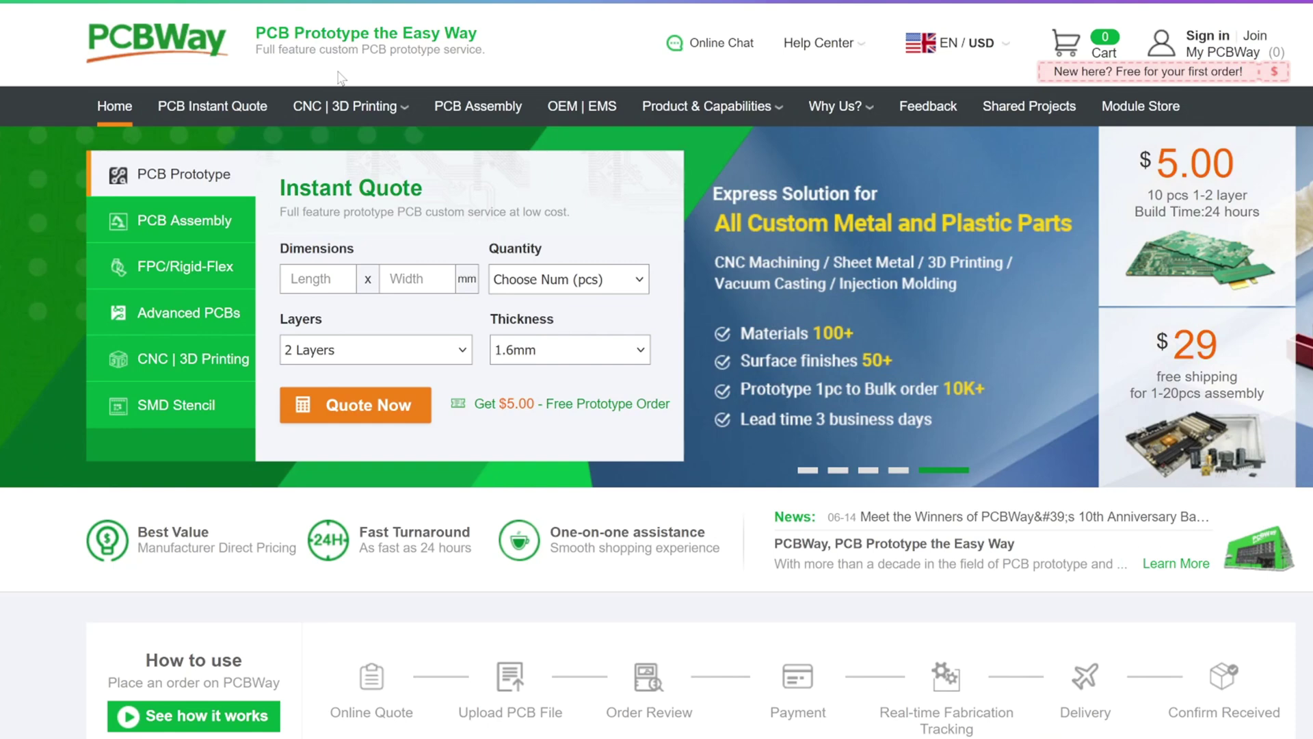
Upload the Neptune 4 Max belt tension stopper STL to the 3D printing quote and set quantity to 2
mouse_move(340, 104)
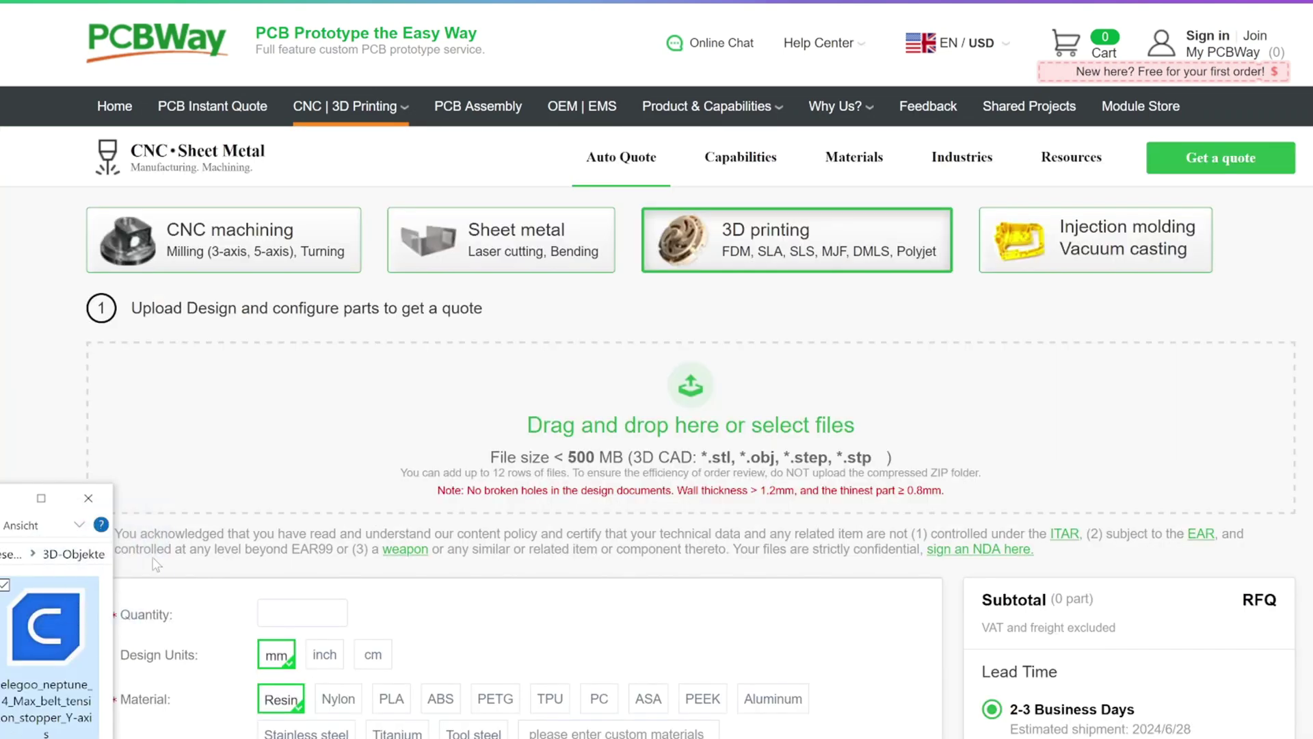
drag(157, 565, 615, 445)
click(338, 512)
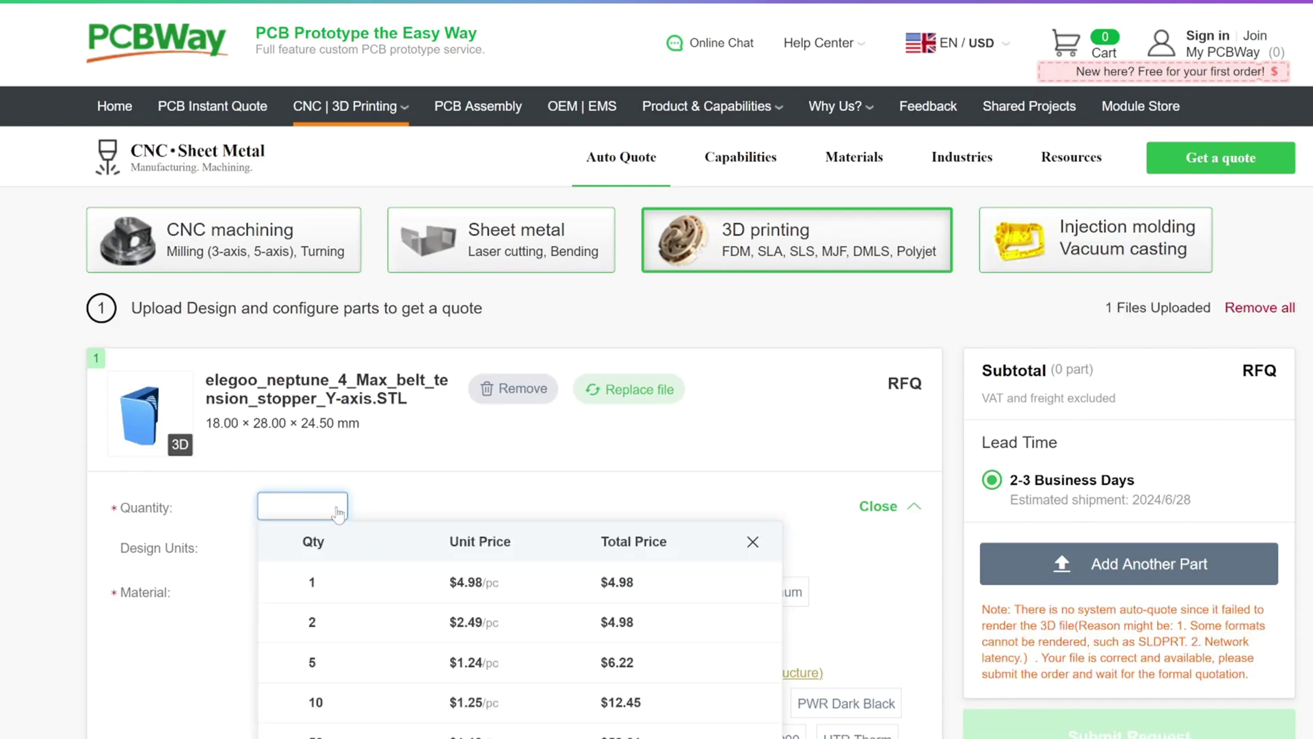
click(309, 623)
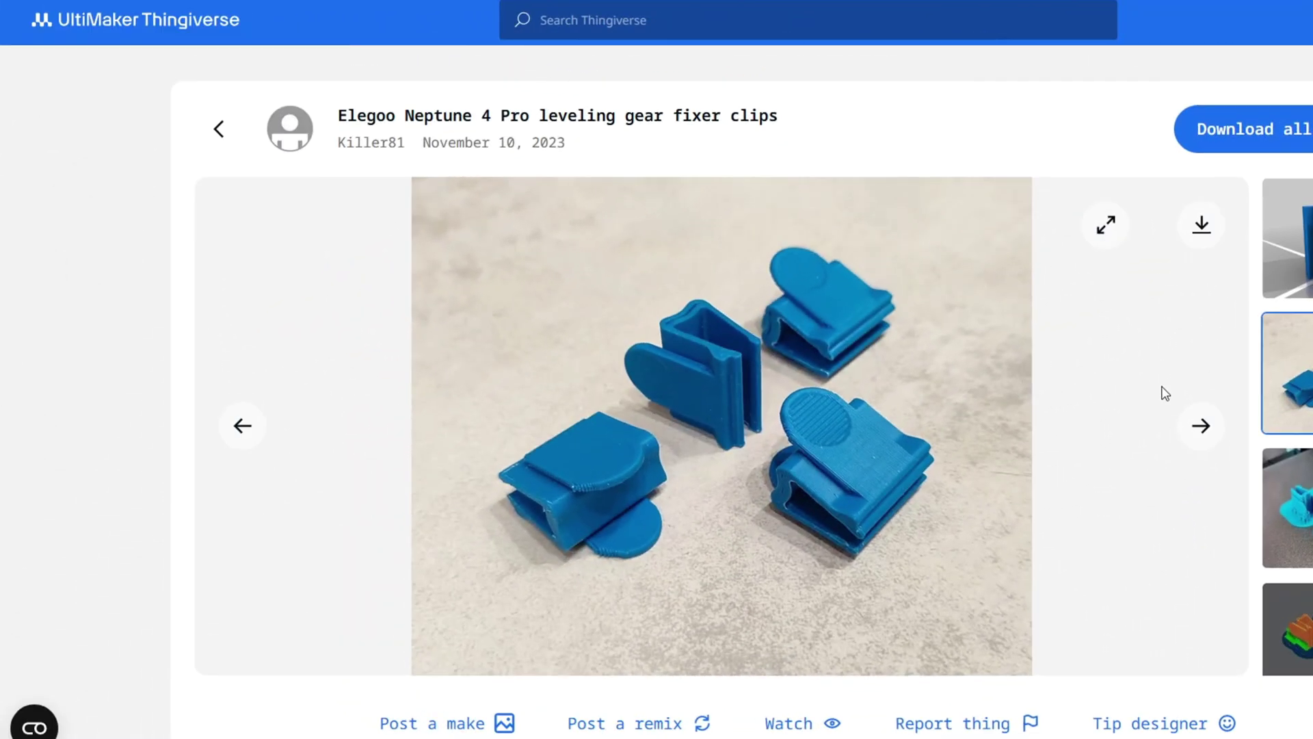
Scroll to the clips' Thing details summary and print settings with the 1000% scale note
scroll(1164, 393, down, 10)
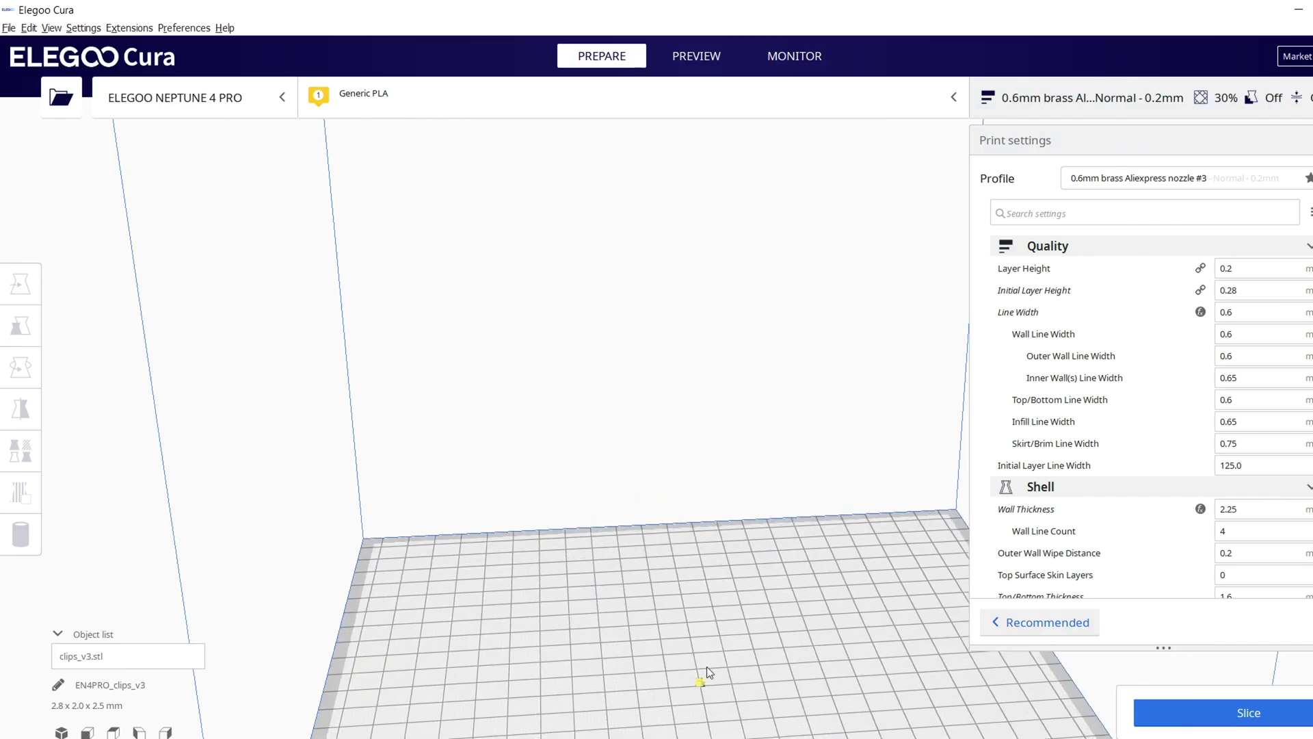
scroll(687, 548, up, 5)
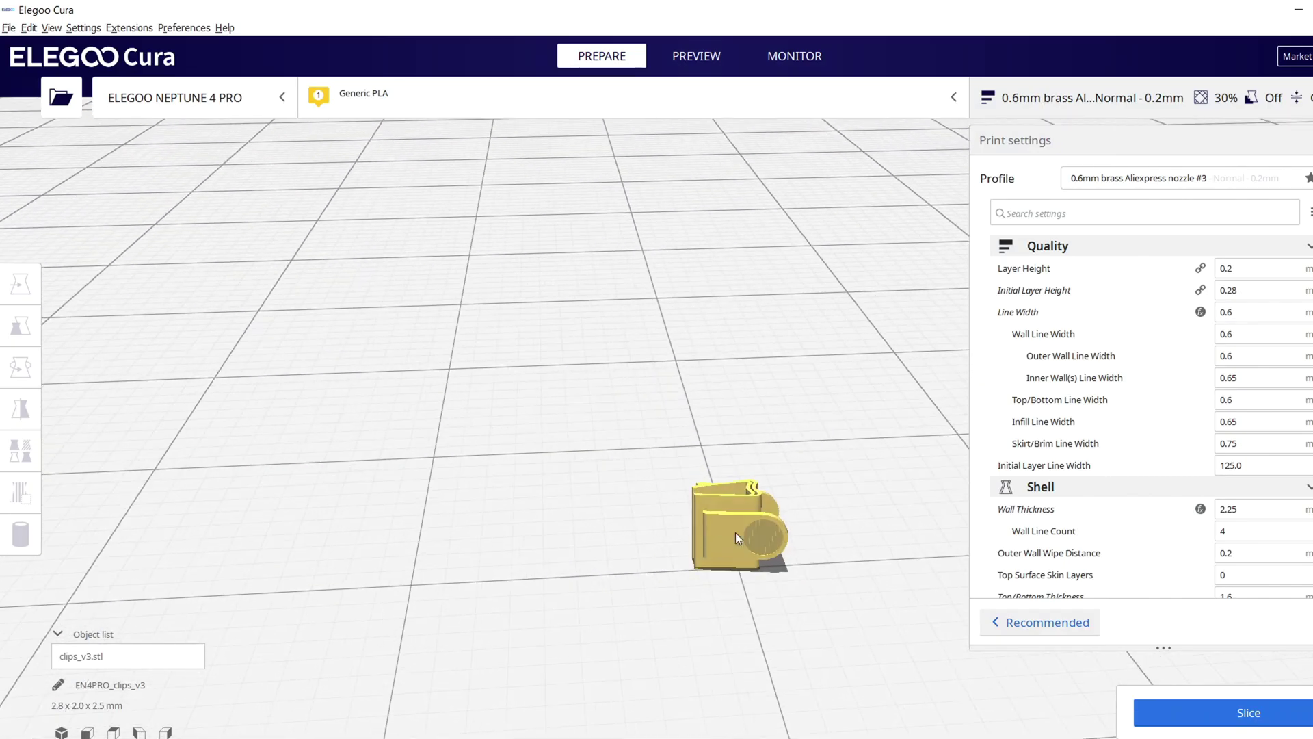
Scale the selected clip uniformly to 1000%
click(735, 532)
click(21, 326)
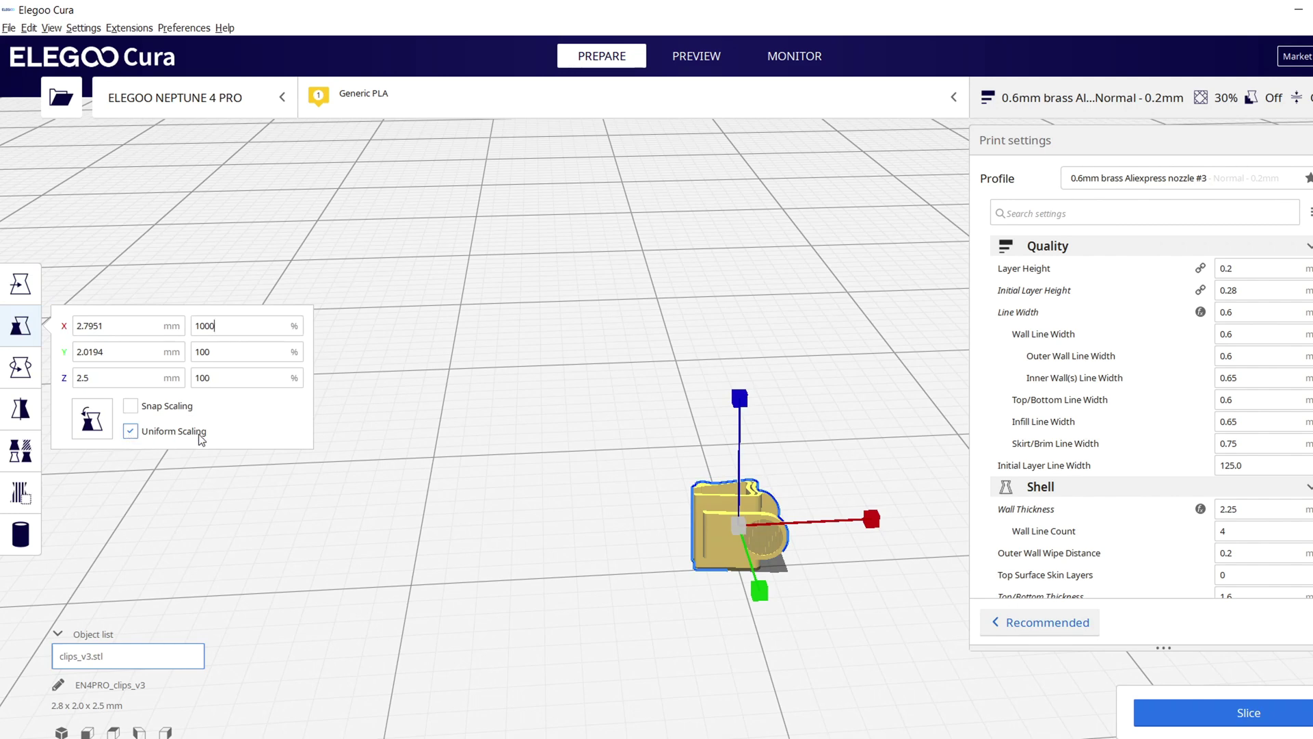
key(Return)
scroll(491, 397, down, 5)
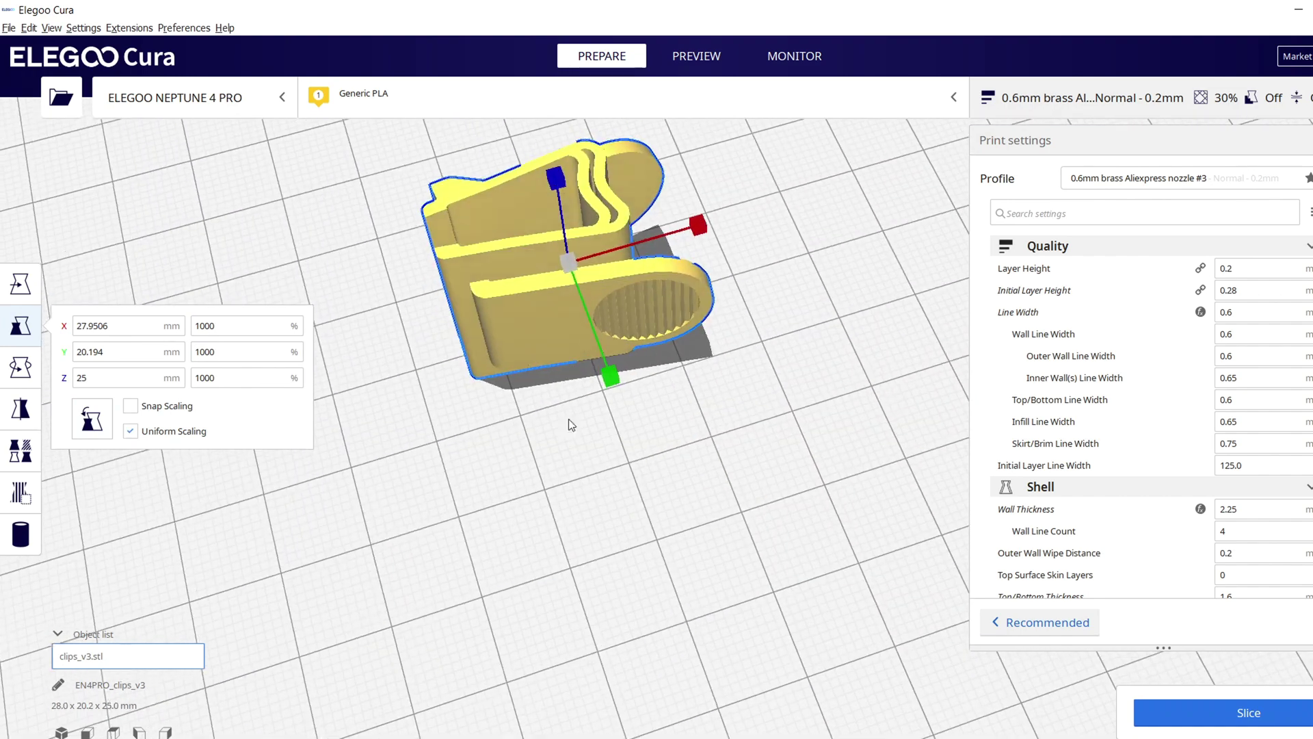
scroll(625, 465, down, 3)
Multiply the scaled clip to add 3 more copies on the build plate
right_click(630, 495)
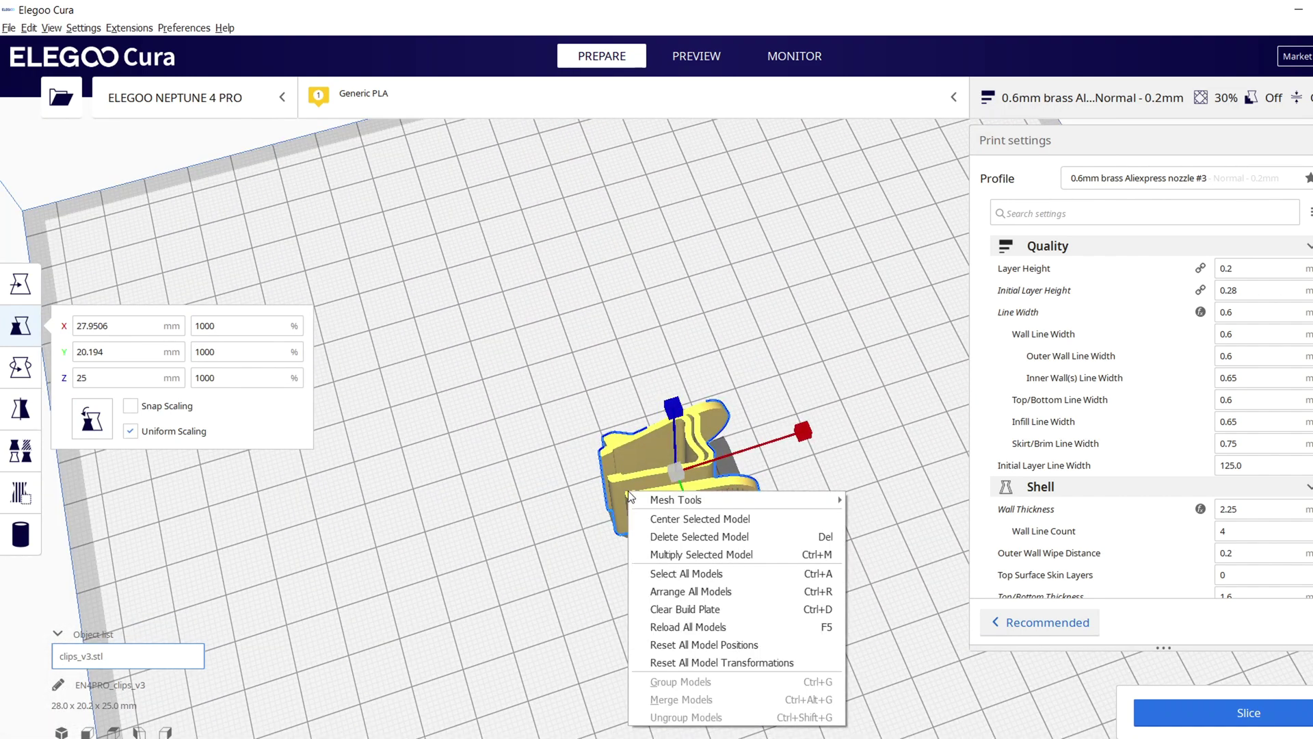
click(712, 557)
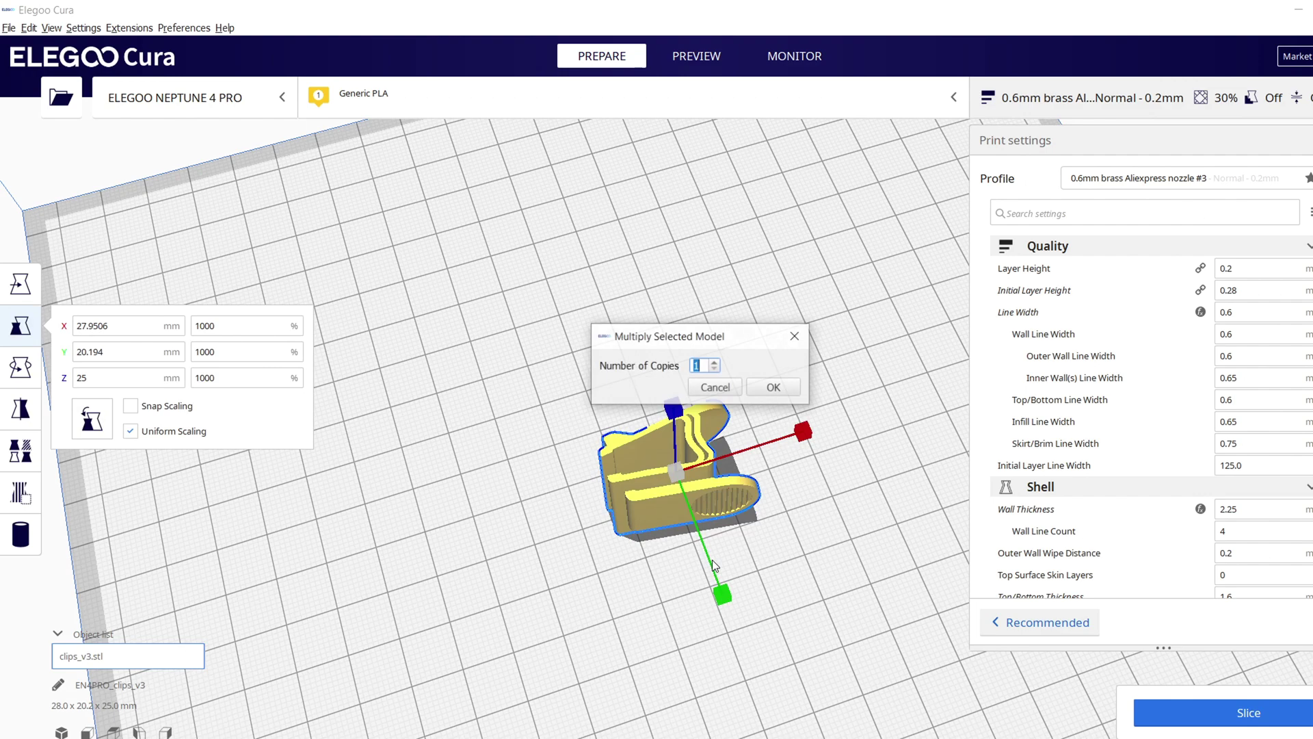
text(3)
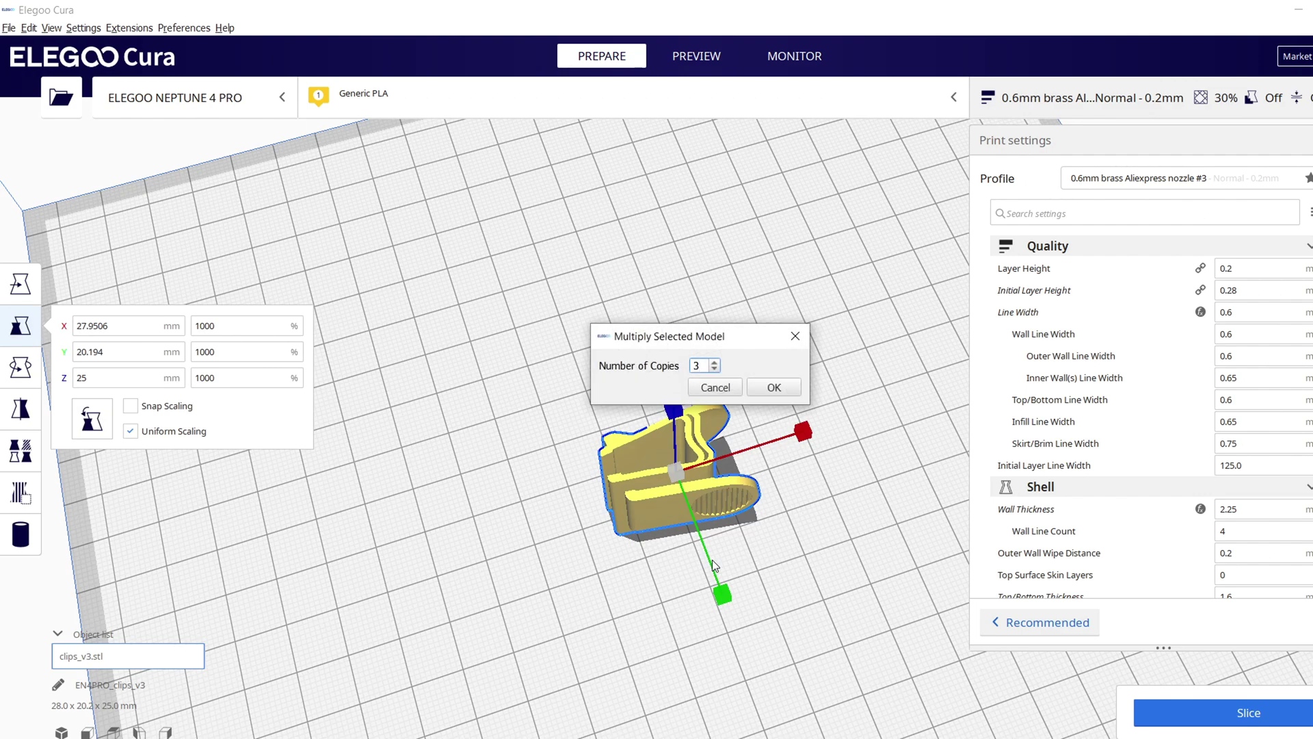
key(Return)
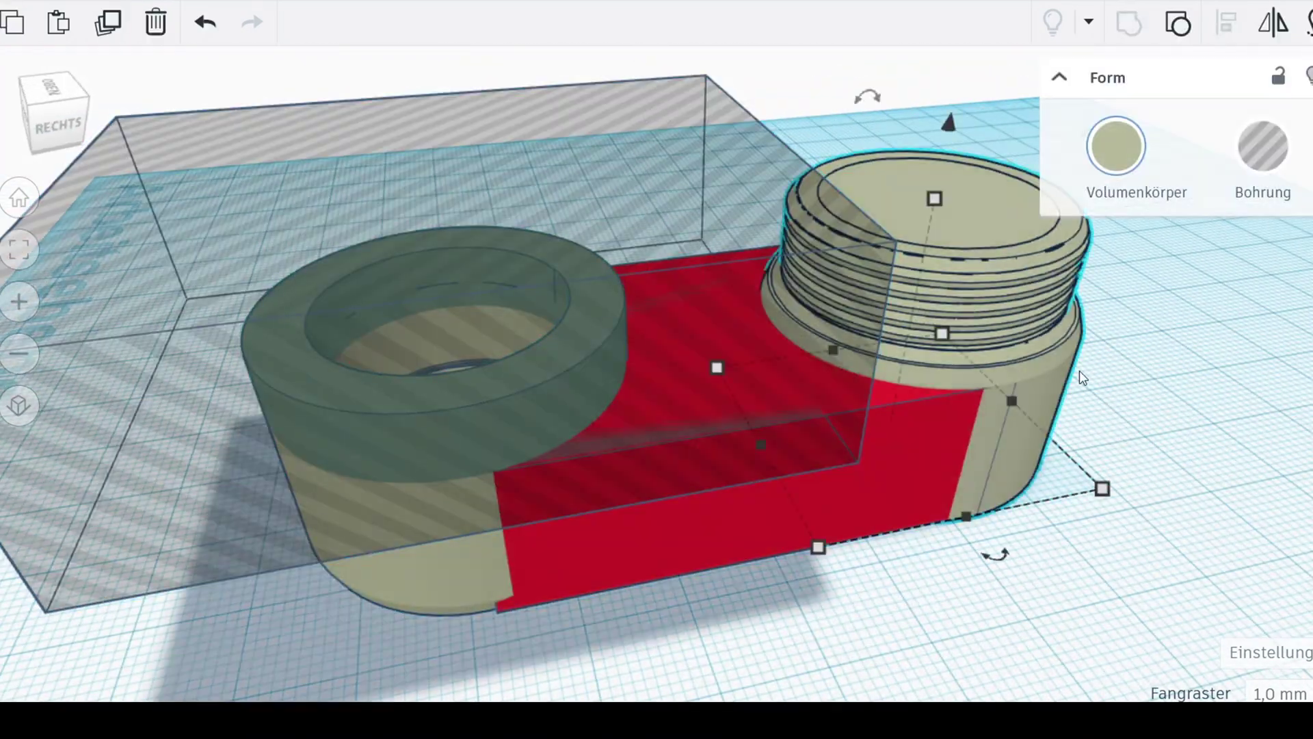
Duplicate the threaded cylinder and place the copy beside the adapter
right_drag(1079, 370, 995, 341)
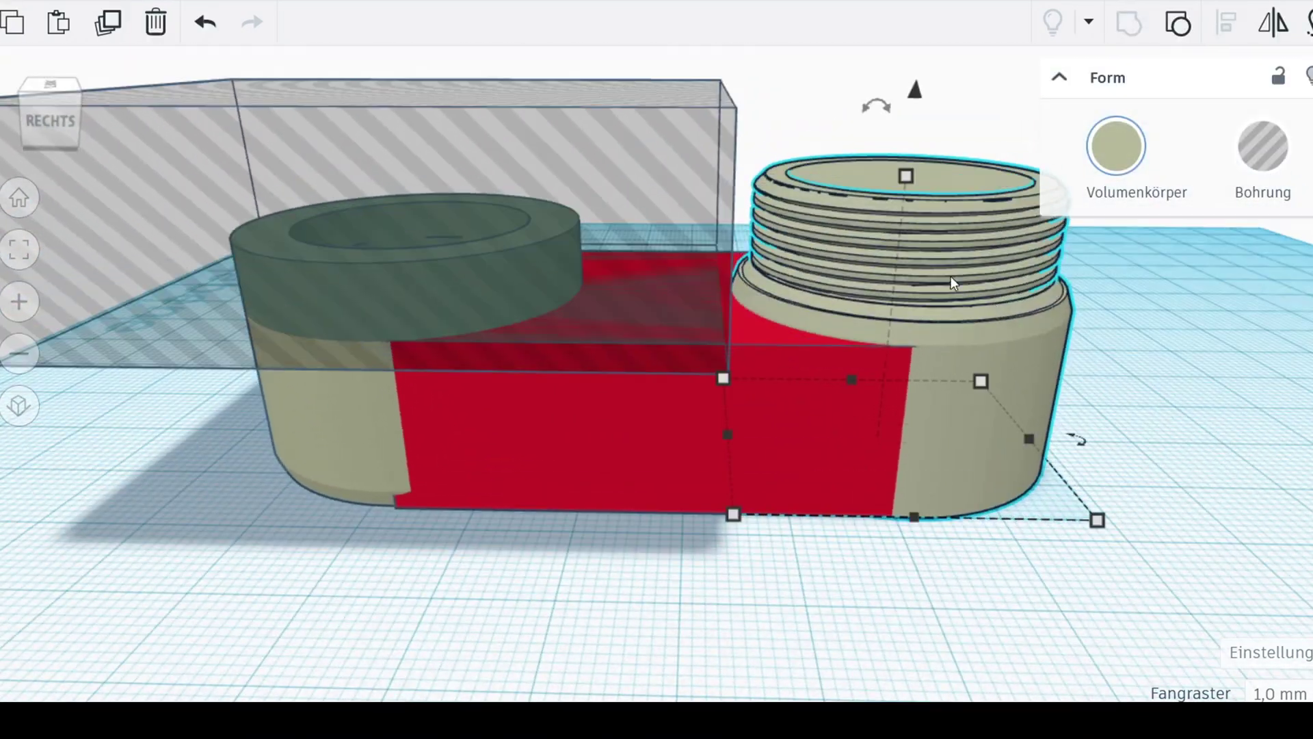
right_drag(970, 127, 446, 146)
click(1282, 630)
key(ctrl+v)
click(894, 404)
right_drag(894, 404, 551, 335)
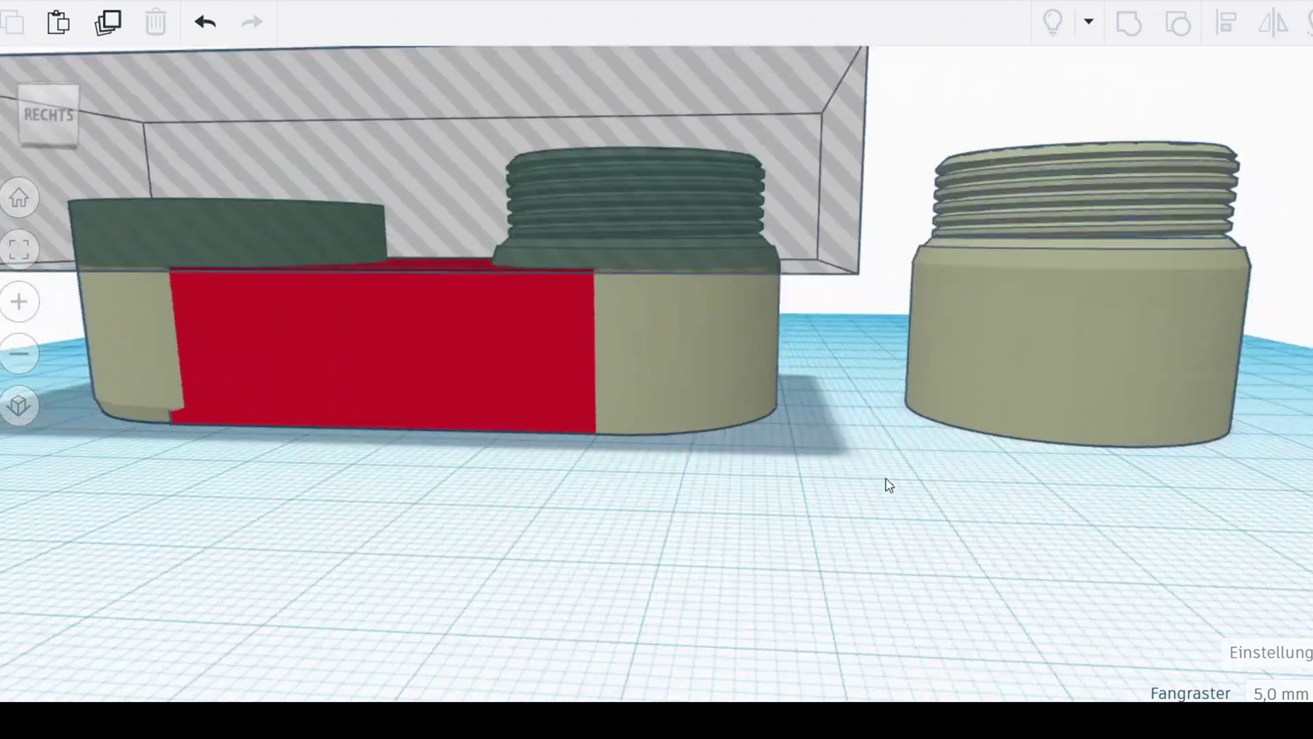
Group all four shapes into one part, raise the threaded cylinder 5 mm, and set a 0.5 mm snap grid
key(ctrl+a)
key(ctrl+g)
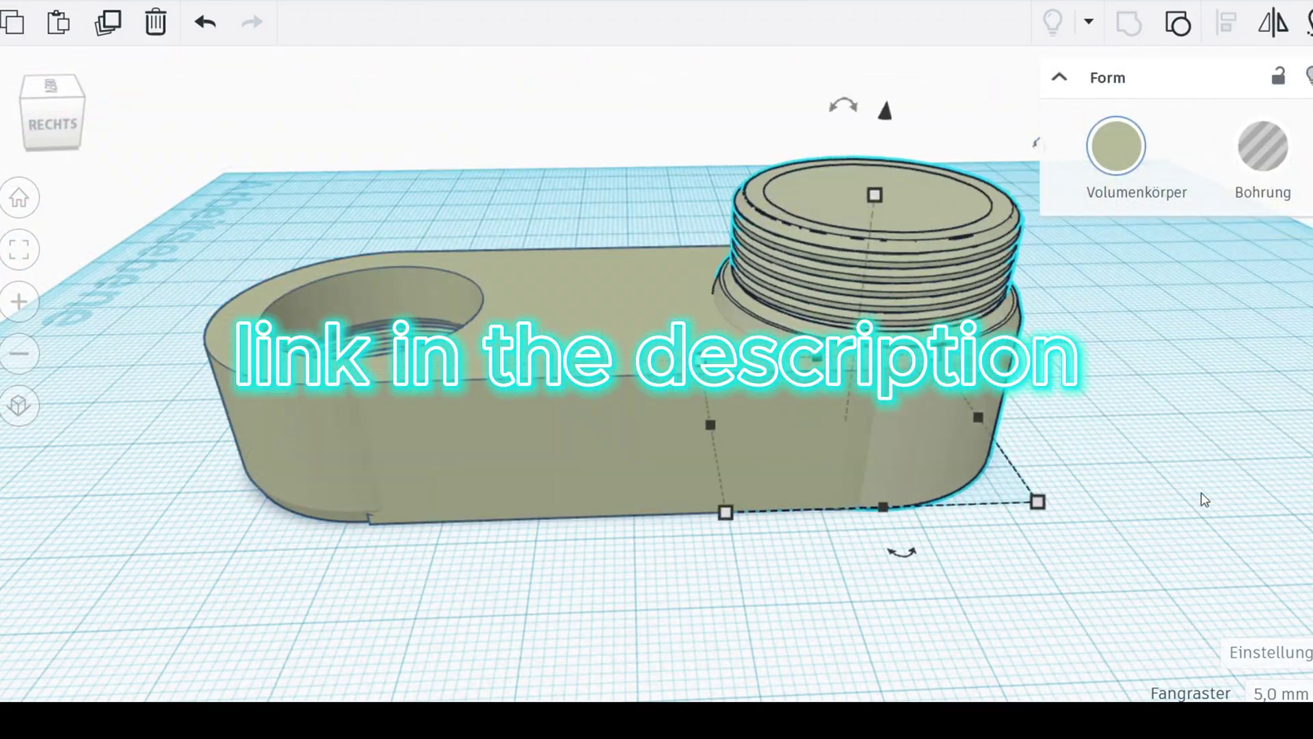
drag(884, 109, 835, 59)
click(1279, 694)
click(1291, 554)
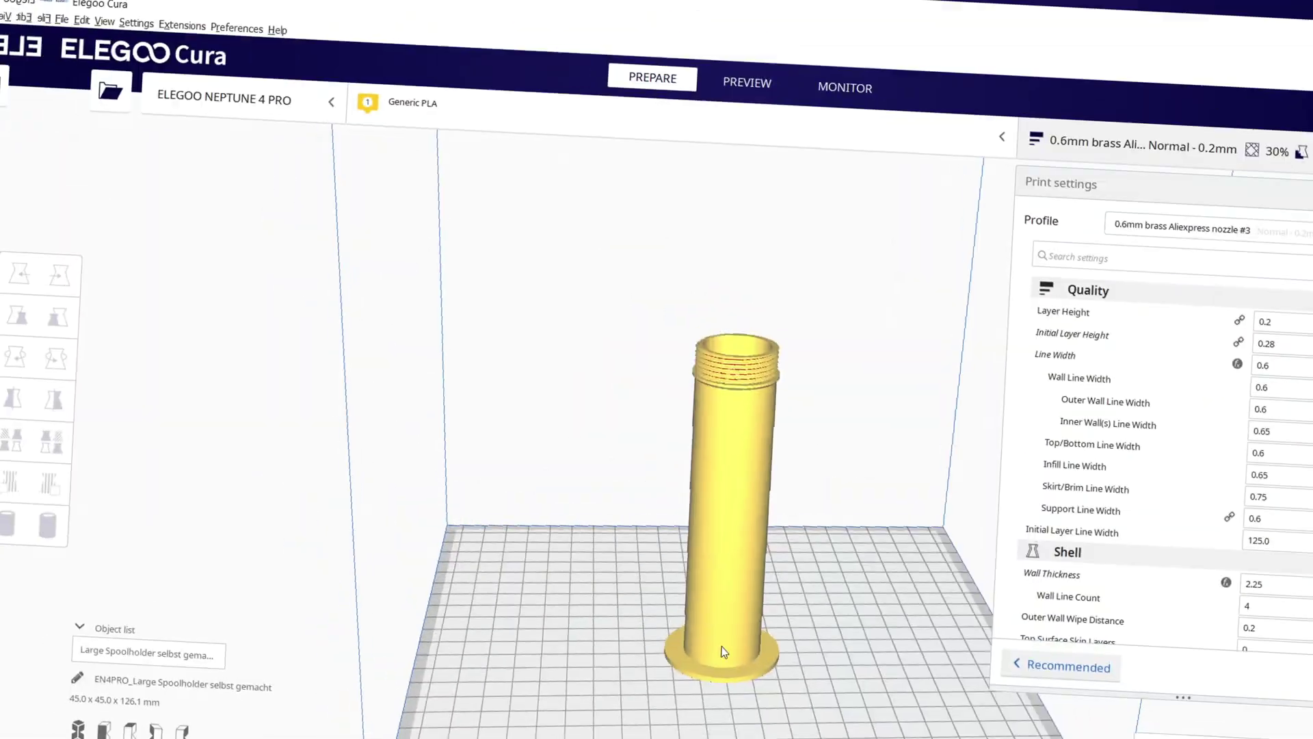
Switch the print profile for the spool holder to NiceBio 3DJacke Nr.1
right_drag(643, 653, 947, 625)
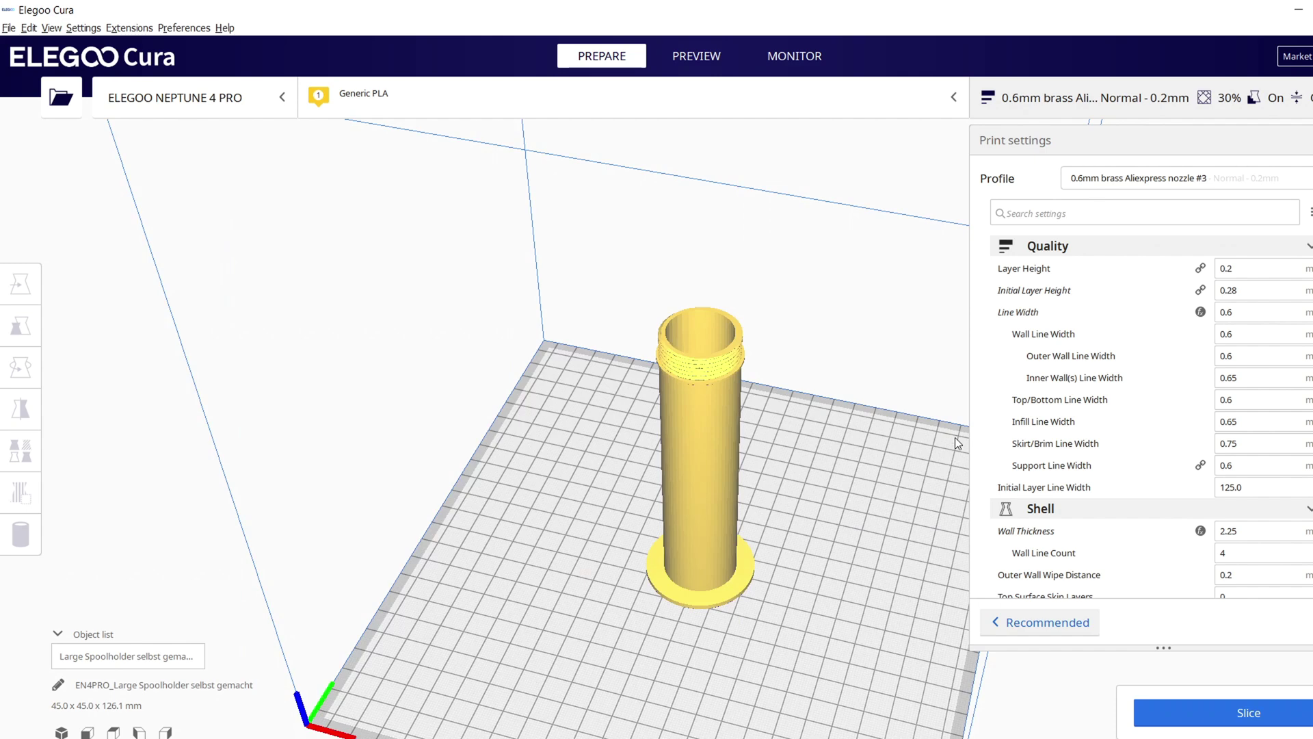
click(1307, 183)
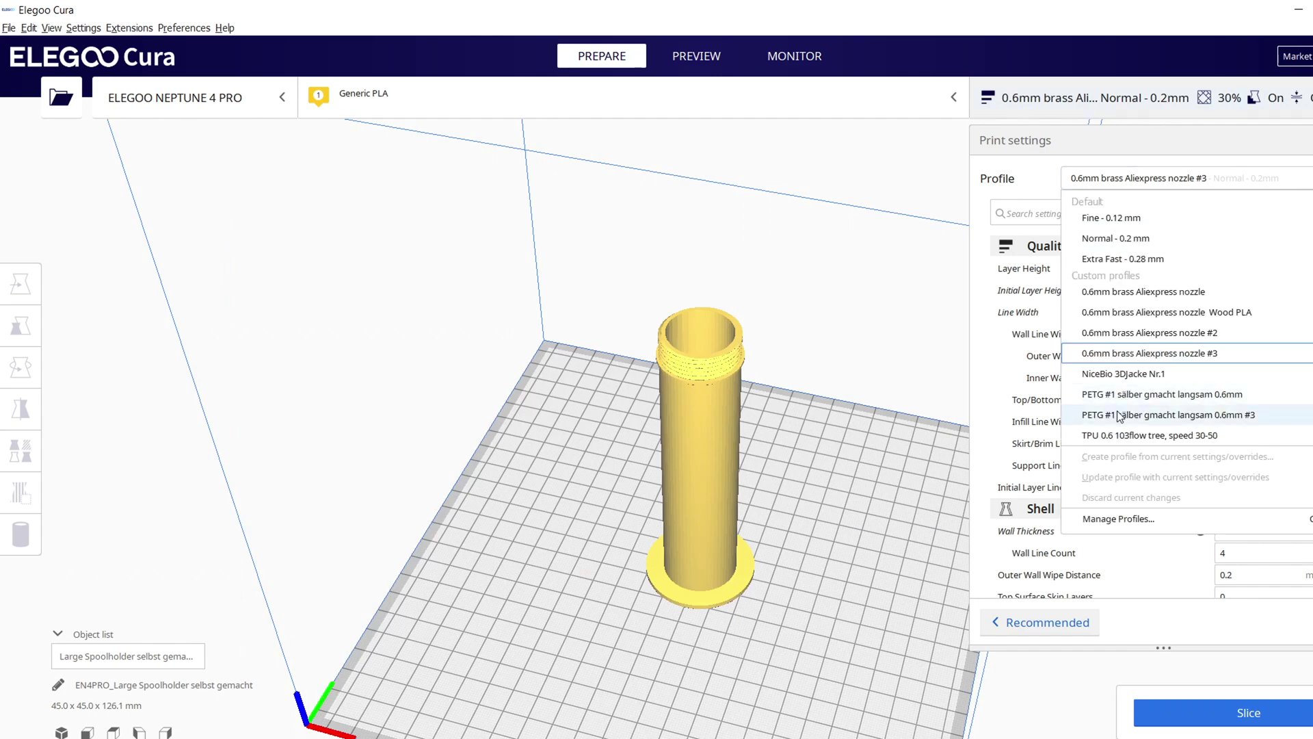
click(1125, 376)
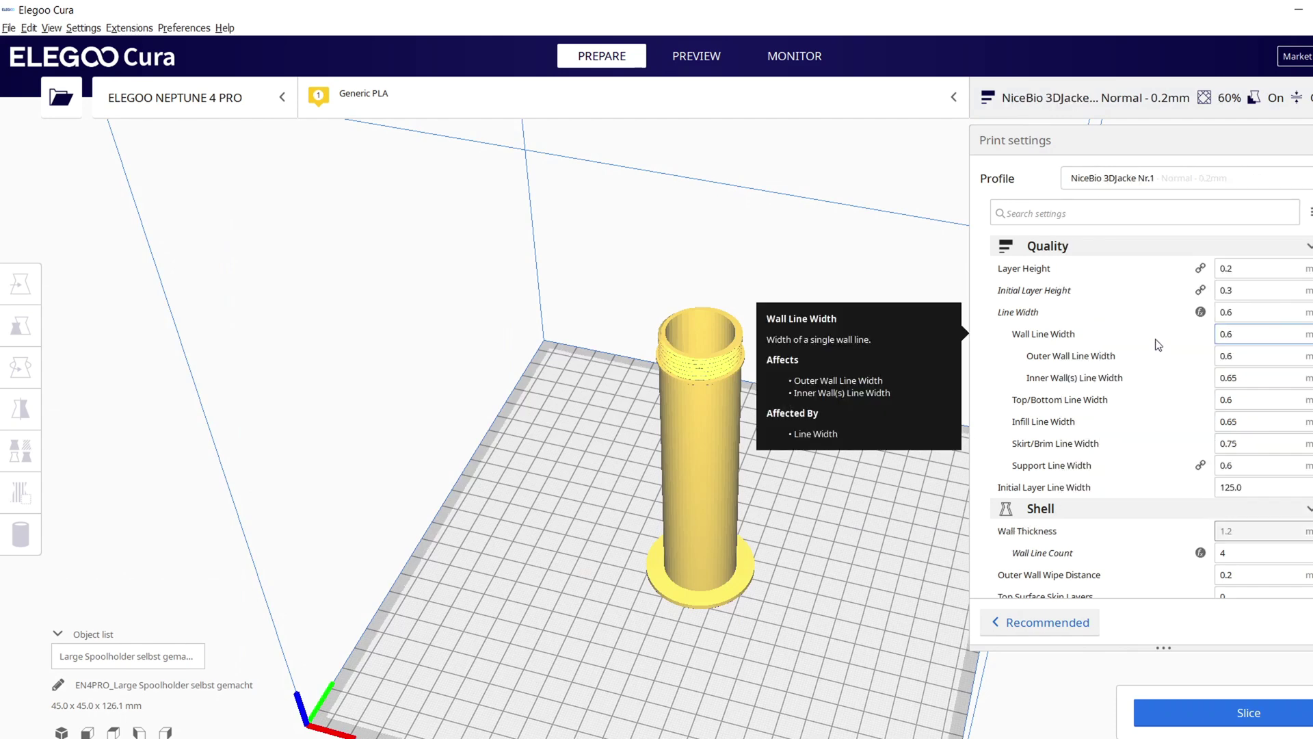
Slice the spool holder and step the layer preview down near the base and back up
scroll(1039, 494, down, 10)
scroll(1040, 494, down, 5)
click(1249, 711)
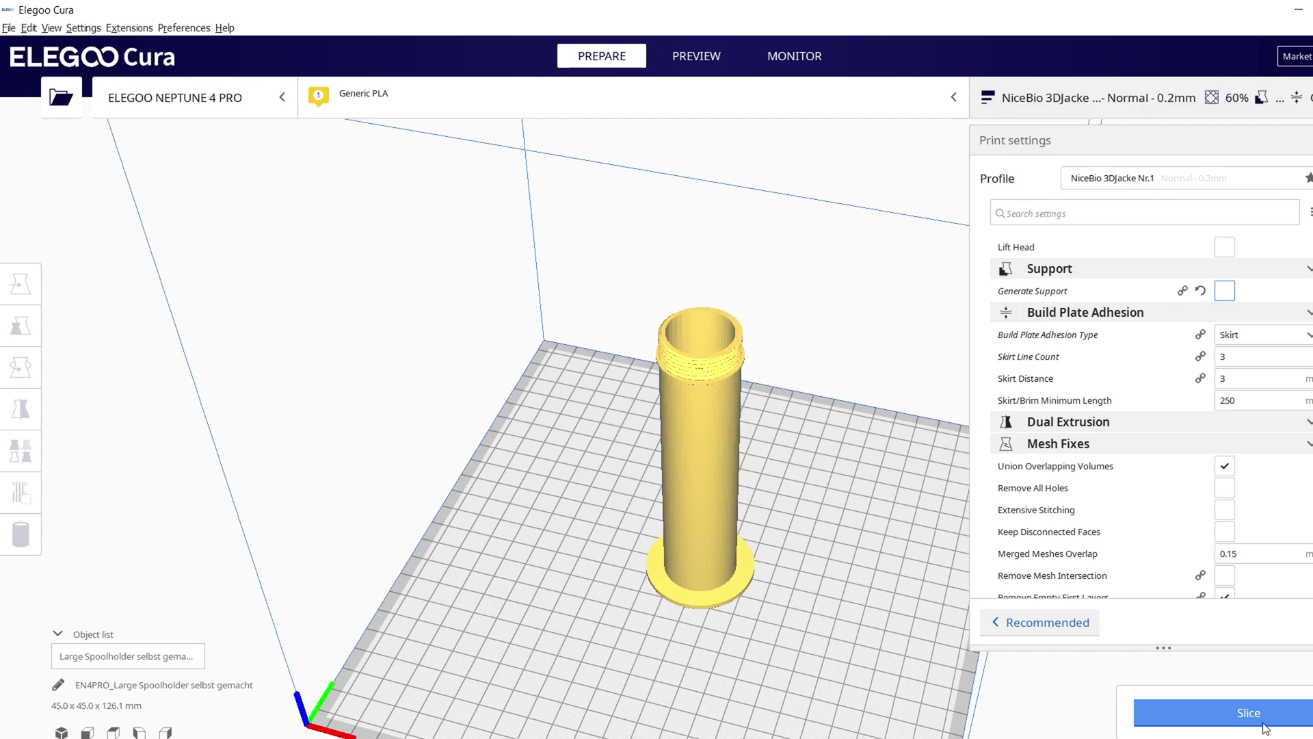
key(Down)
key(Down)
key(Down)
key(Down)
key(Down)
key(Down)
key(Down)
key(Down)
key(Down)
key(Down)
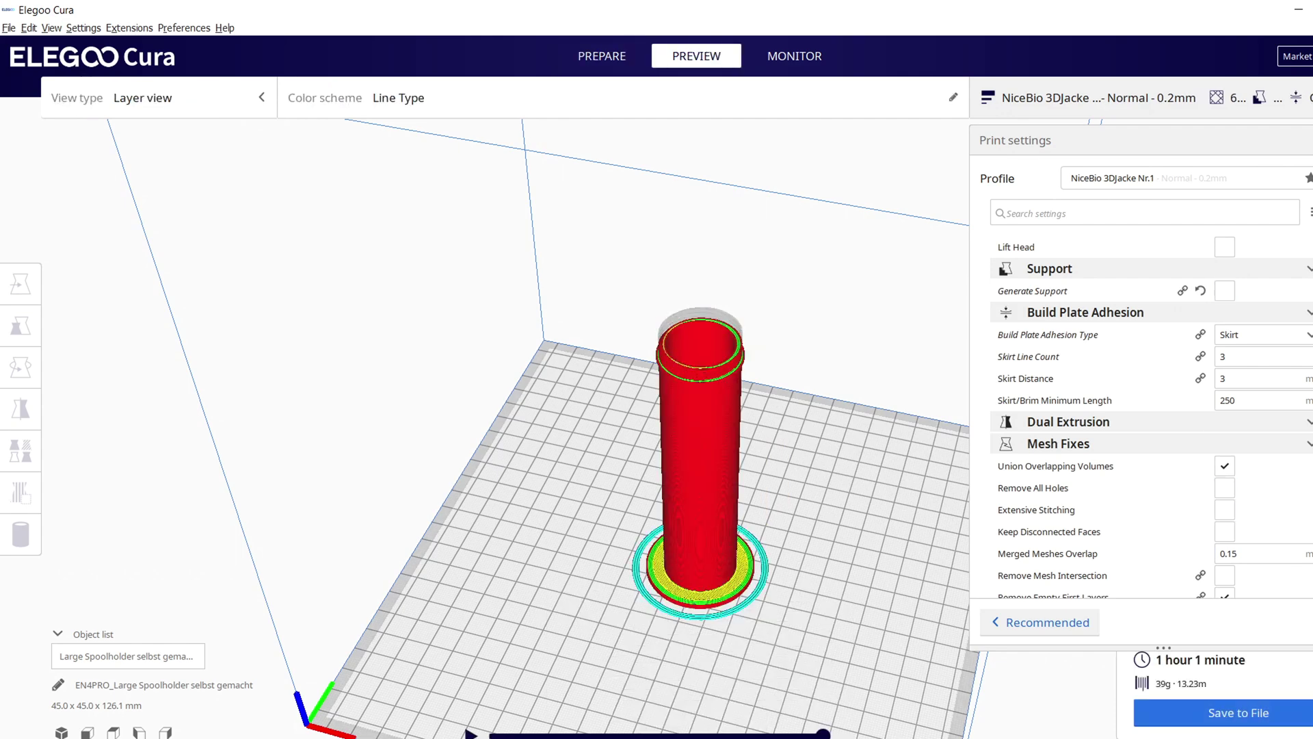
key(Down)
key(Down)
key(Down)
key(Down)
key(Down)
key(Down)
key(Down)
key(Down)
key(Down)
key(Down)
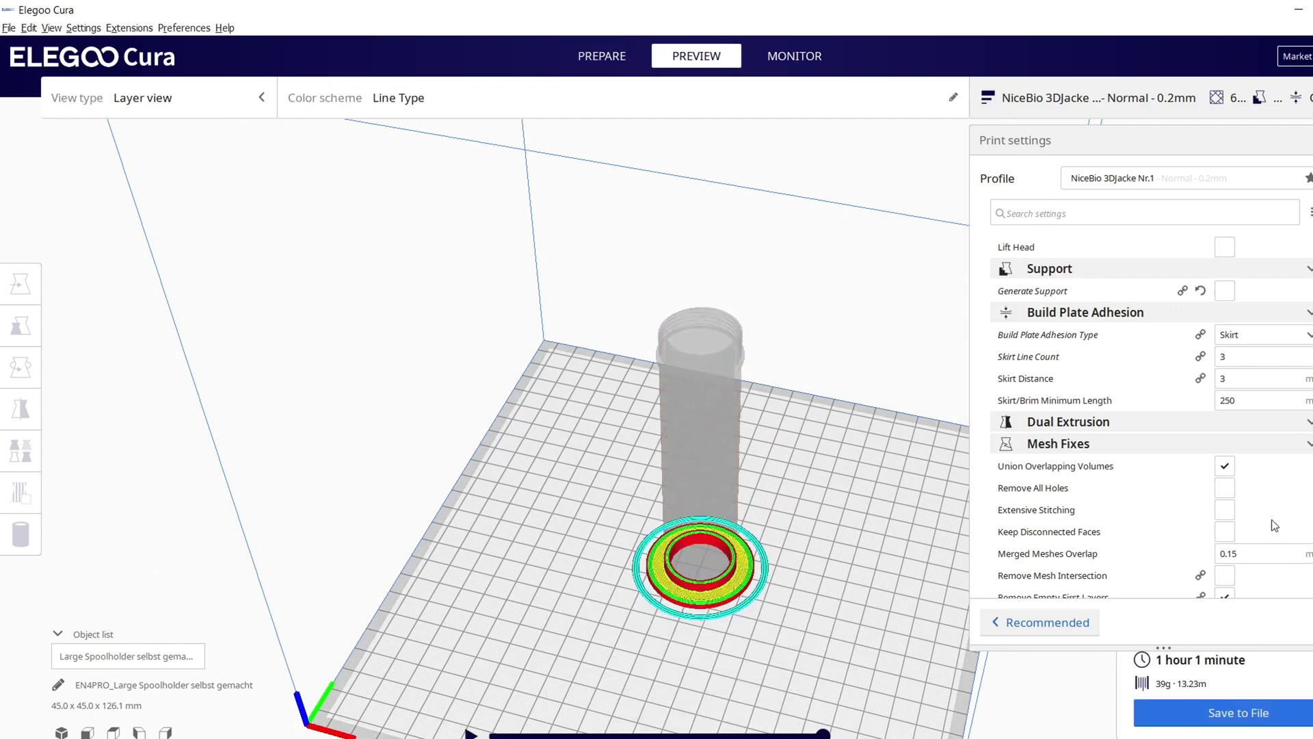
key(Up)
key(Up)
key(Up)
key(Up)
key(Up)
key(Up)
key(Up)
key(Up)
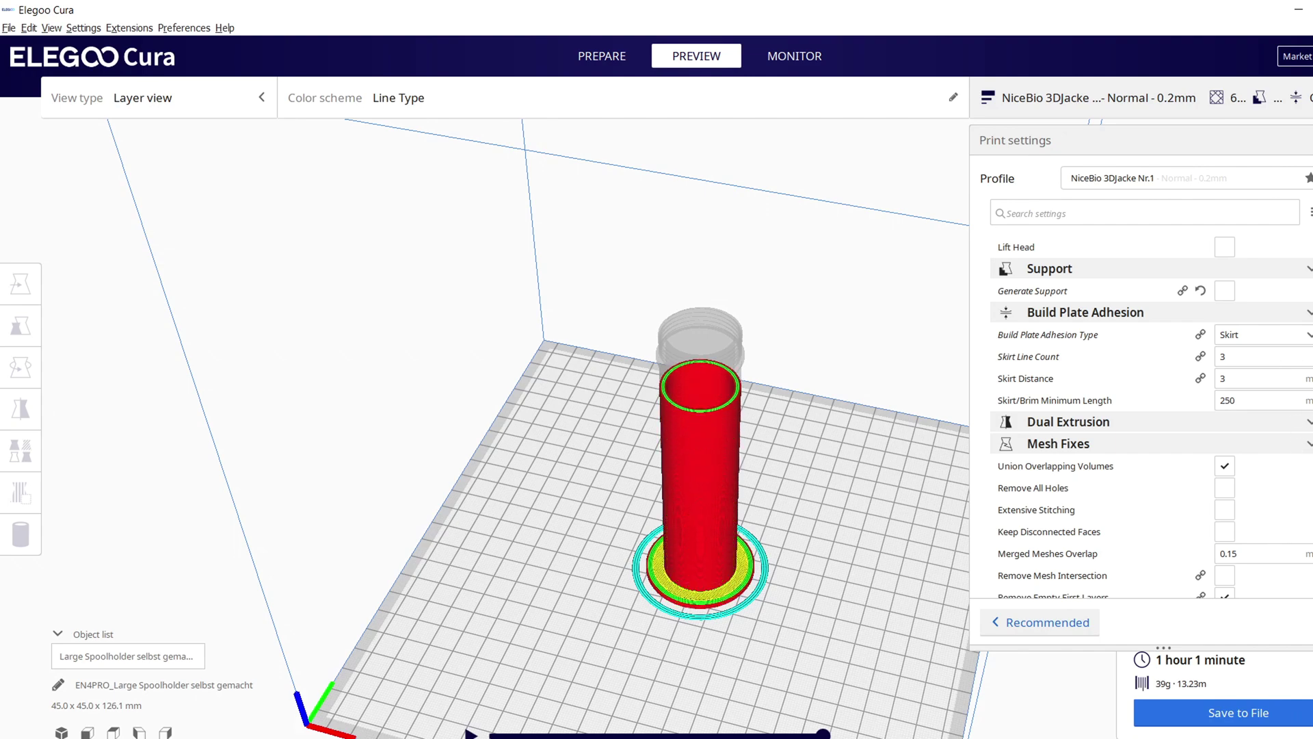